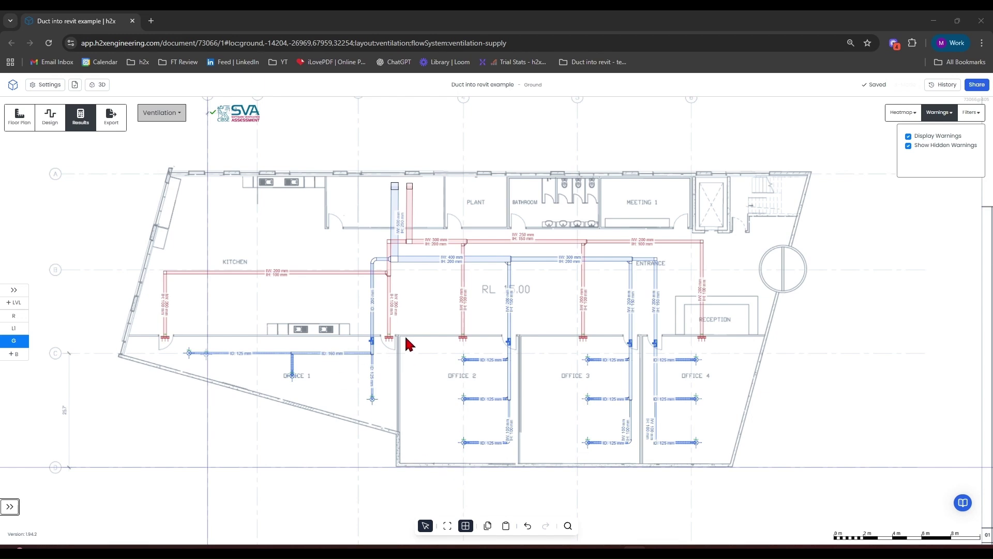
- Open Level 1 and turn on Show Index Node Path in the duct result filters
click(23, 327)
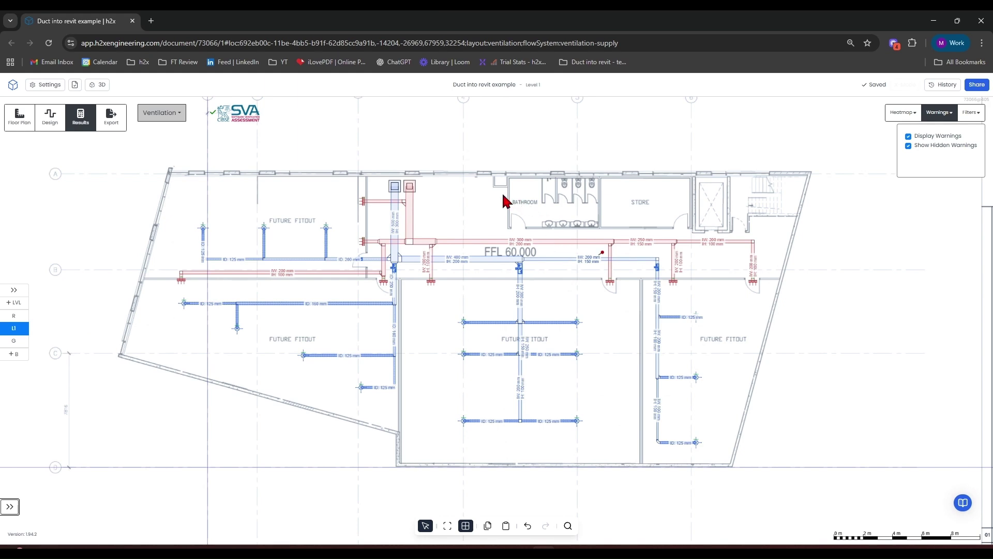
mouse_move(411, 233)
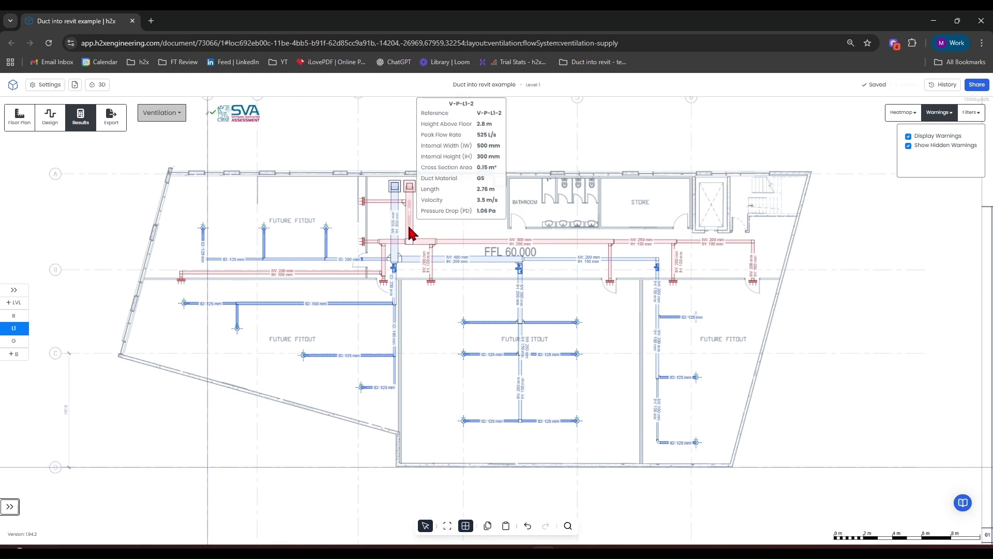
click(969, 113)
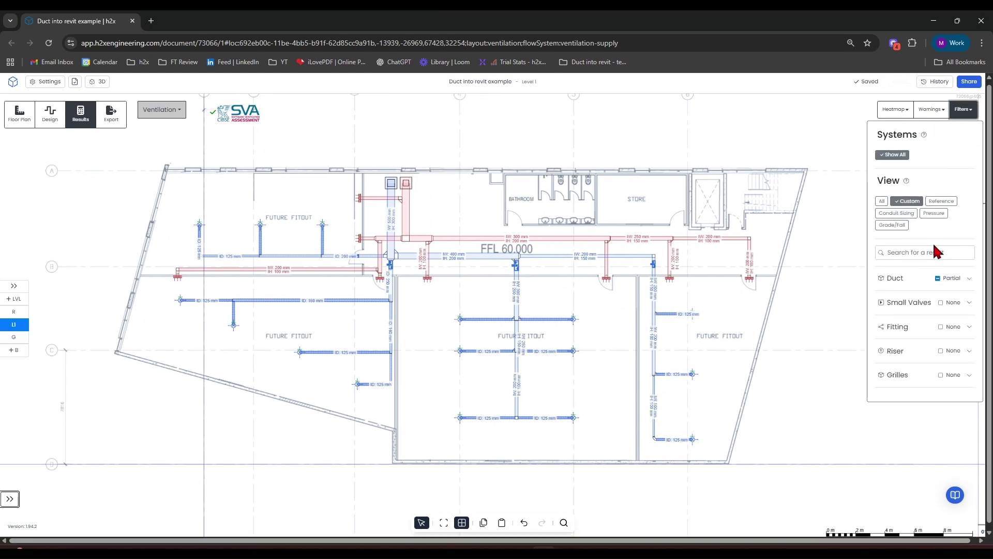
click(907, 279)
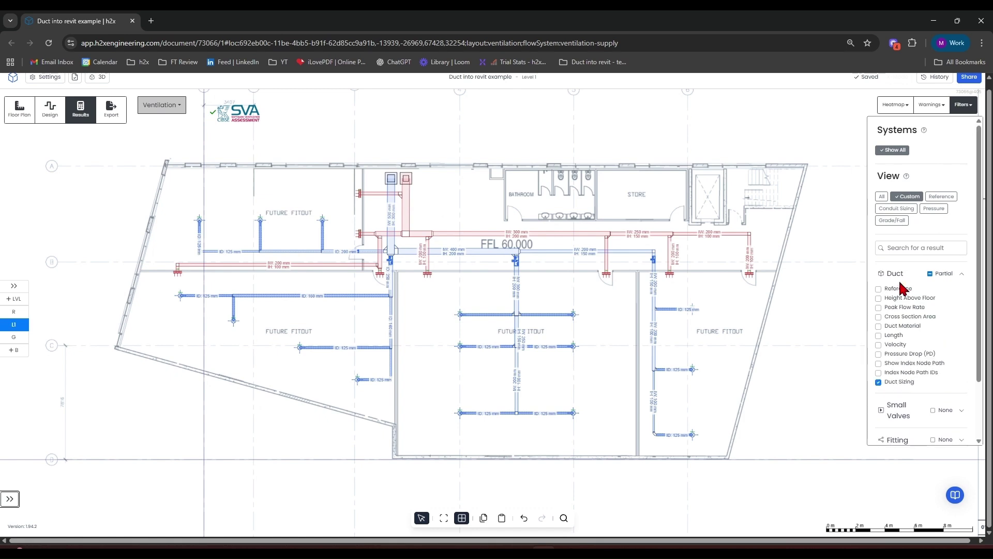
click(879, 363)
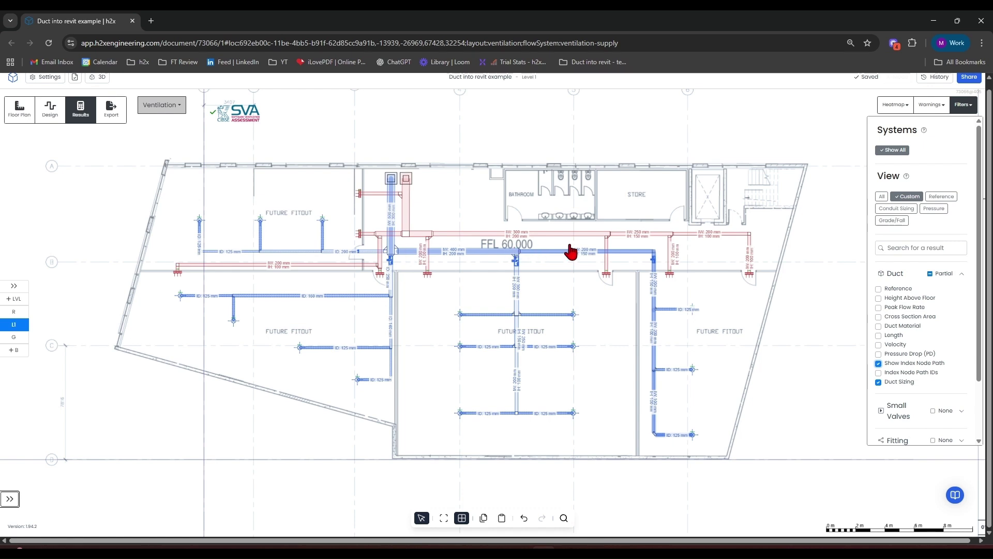
- Check the air handling unit's results on the roof level and return to Level 1
click(13, 311)
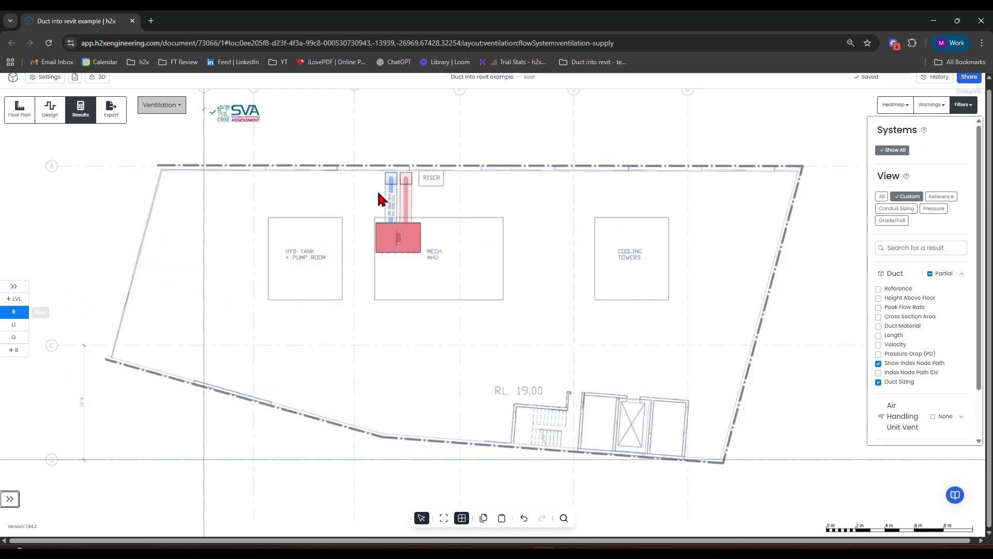
mouse_move(407, 249)
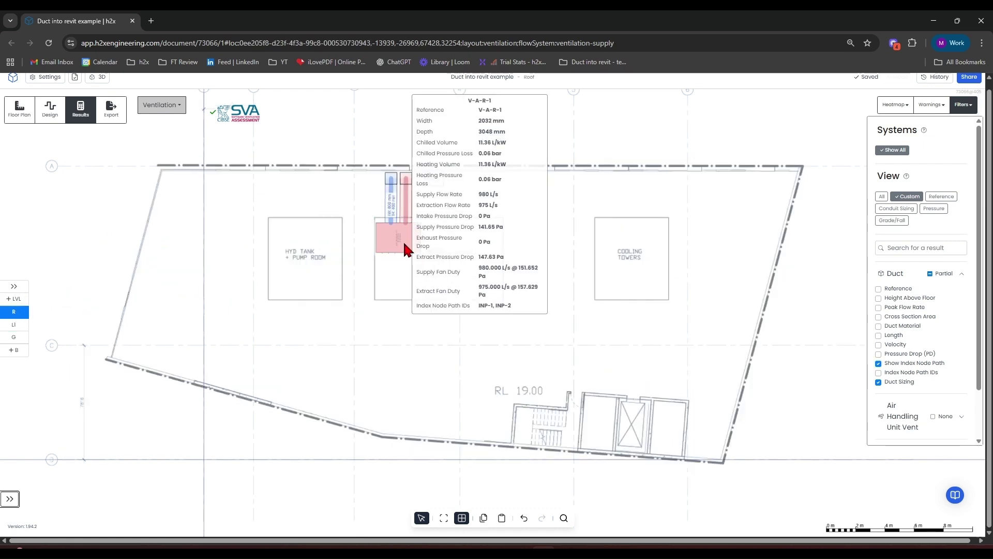
click(14, 324)
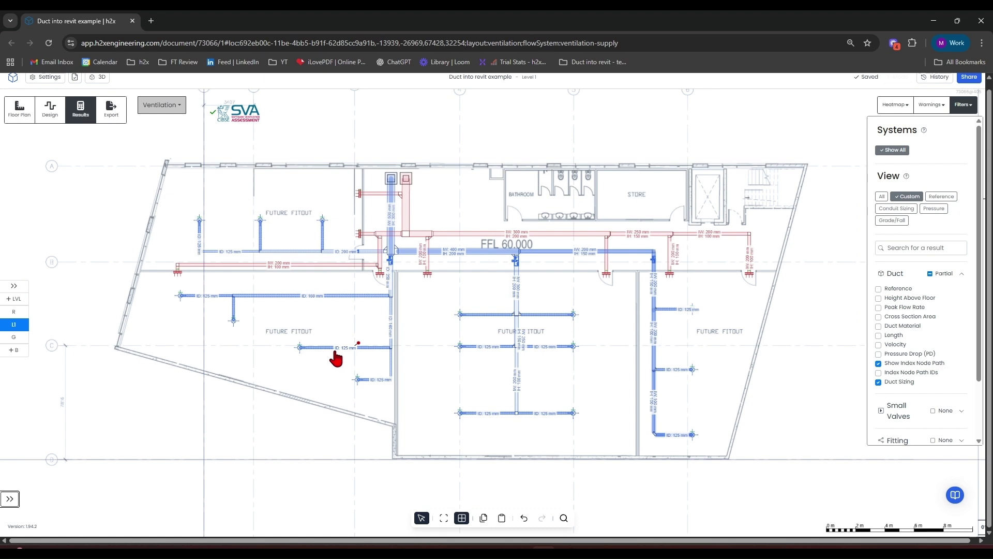
- Switch to Revit, launch the h2x Sync add-in and place its window over the 3D view
mouse_move(613, 553)
click(580, 505)
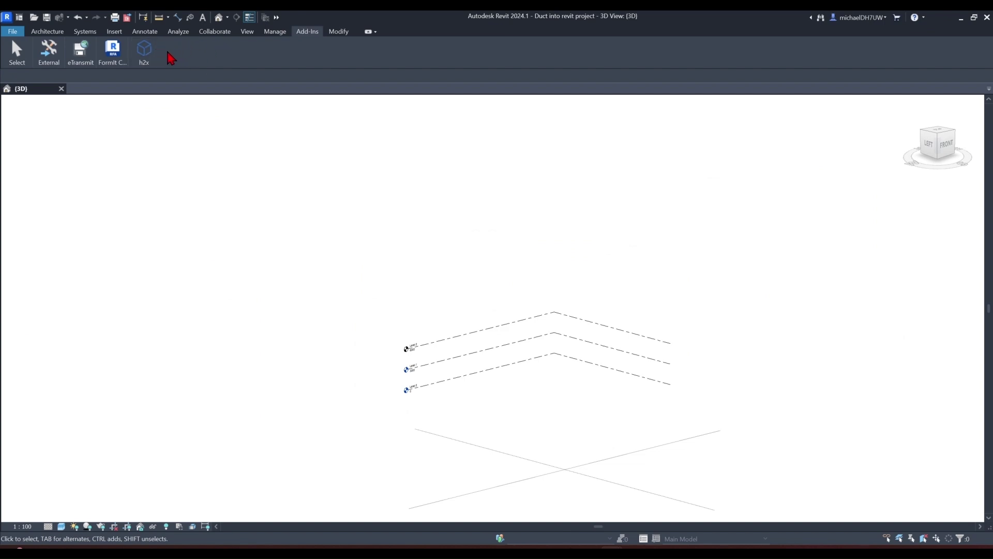
click(145, 54)
click(311, 33)
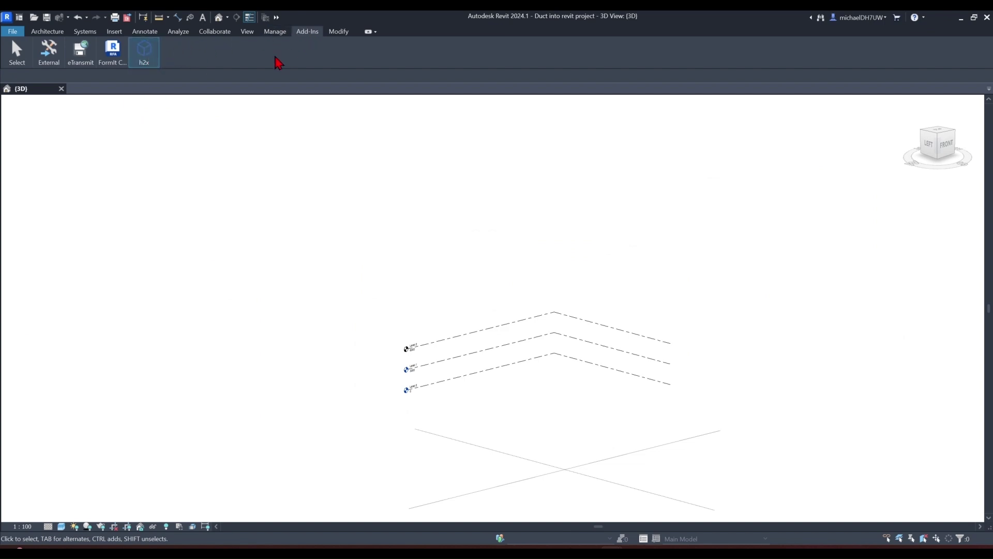
click(152, 56)
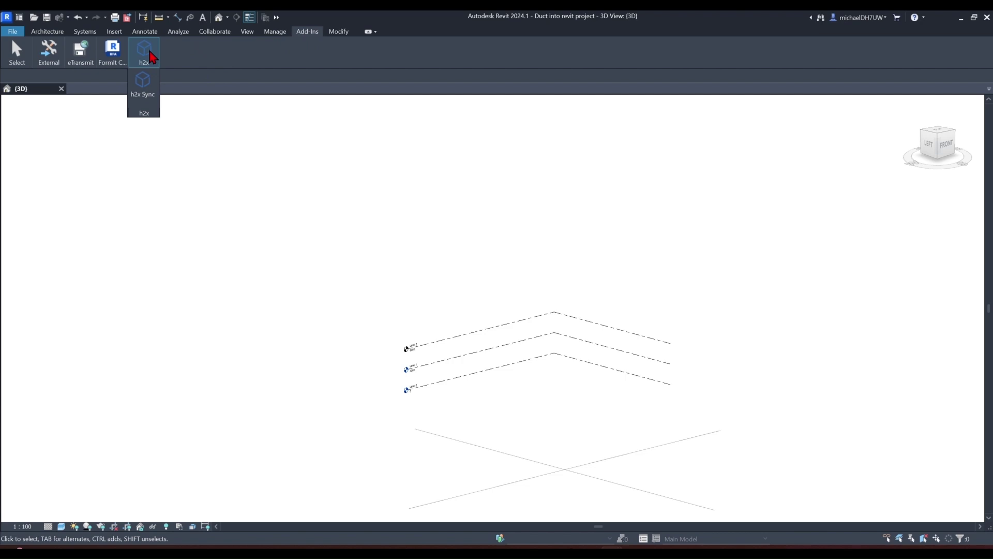
click(142, 83)
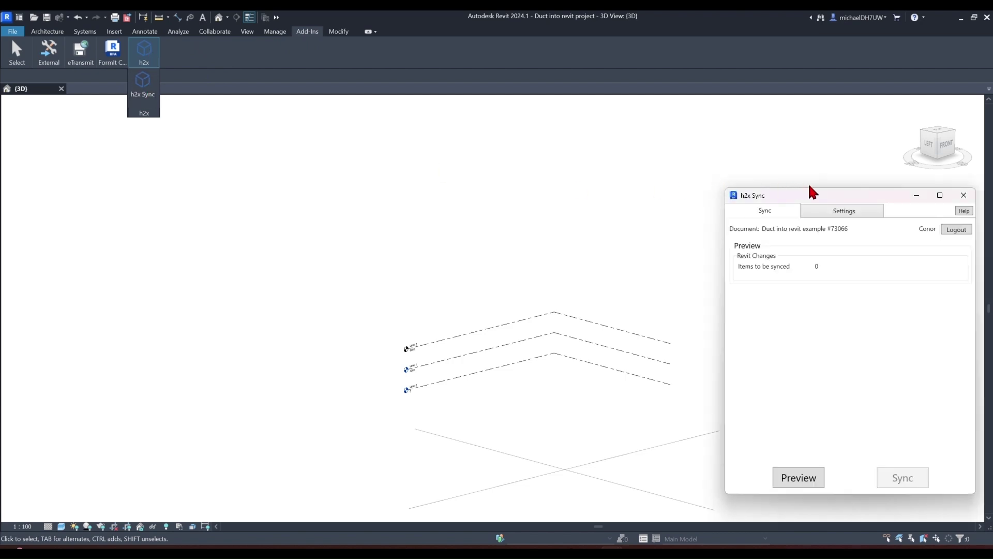
drag(789, 199, 397, 126)
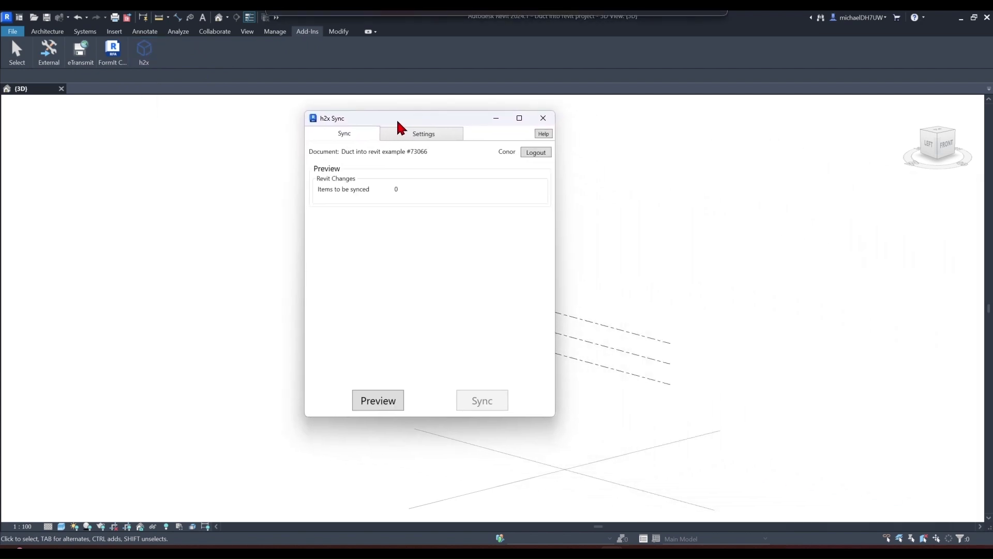
- Review which h2x project is selected in the General settings of h2x Sync
click(419, 140)
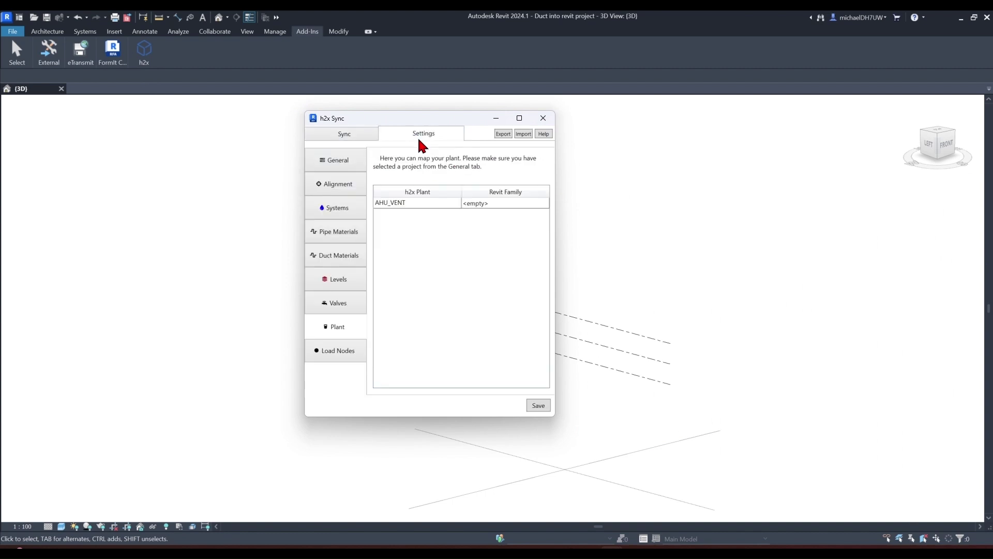
click(349, 136)
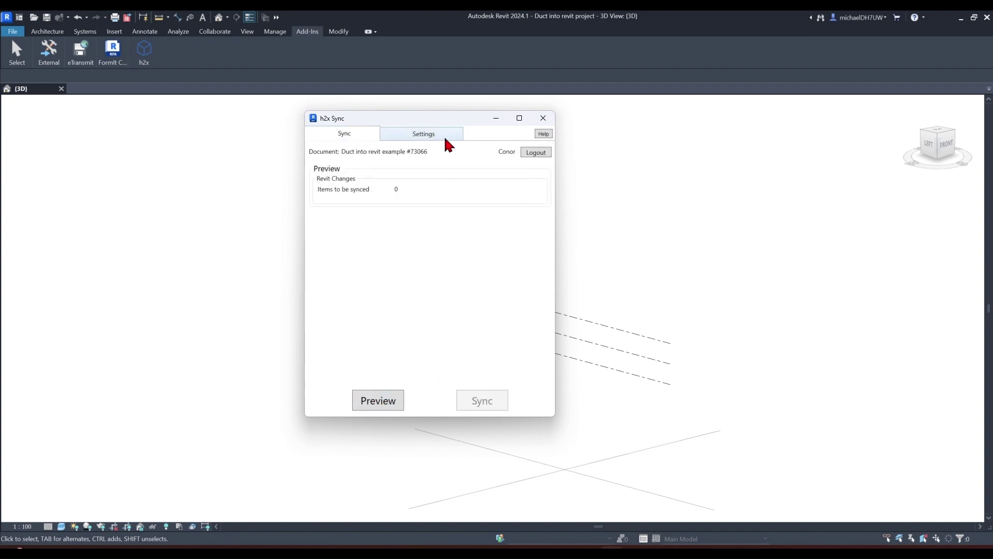
click(445, 140)
click(339, 160)
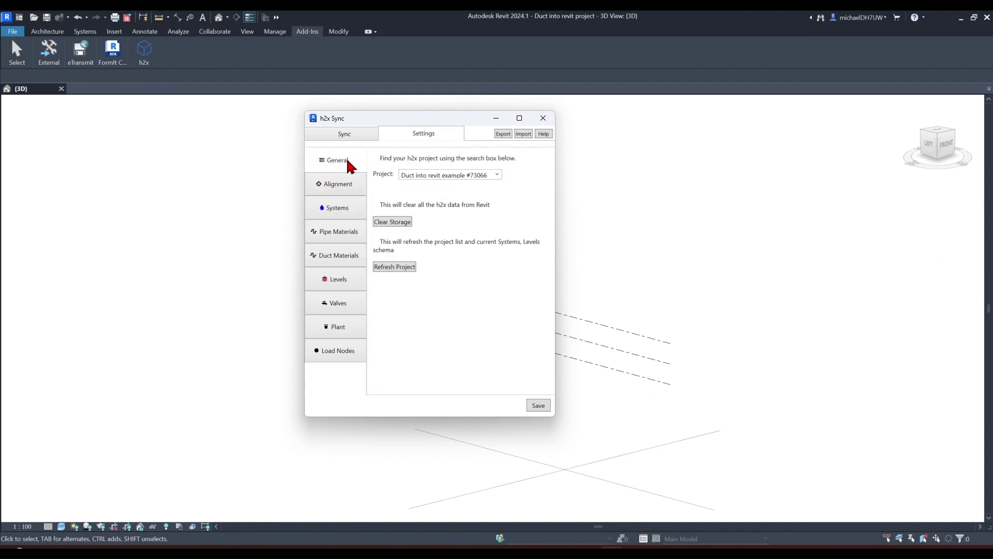
click(497, 175)
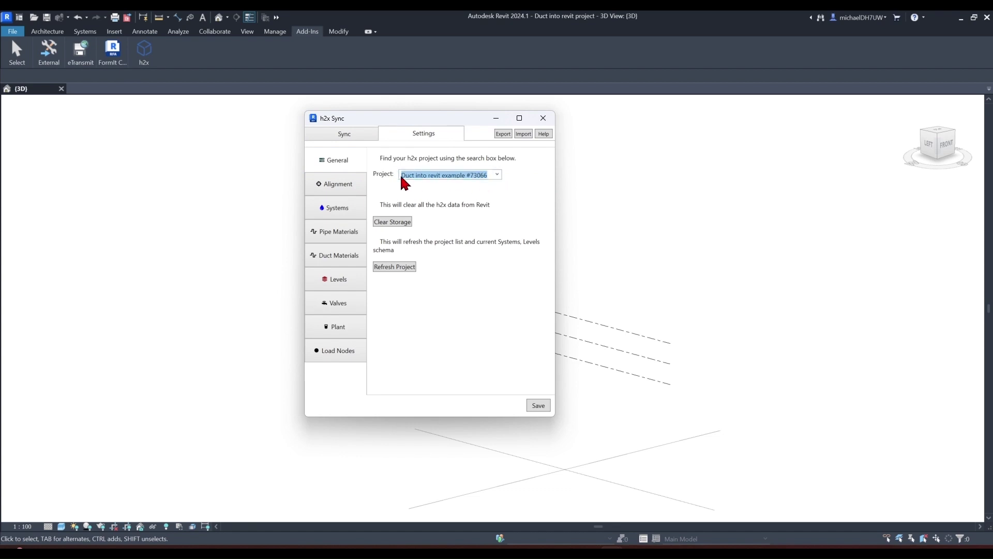
click(497, 174)
click(498, 177)
- Review the alignment settings and move the h2x Base Point to a new position in the 3D view
click(338, 186)
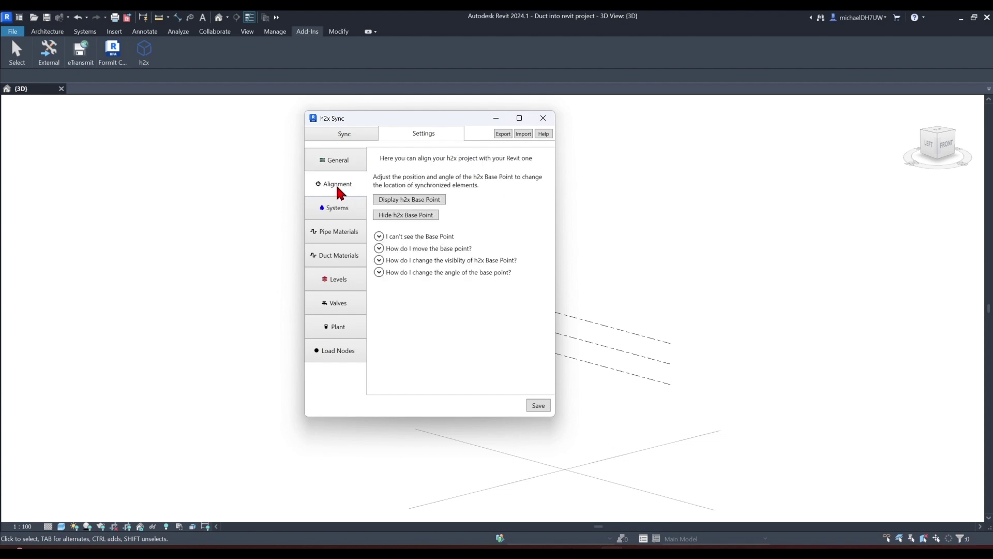
drag(410, 124, 182, 127)
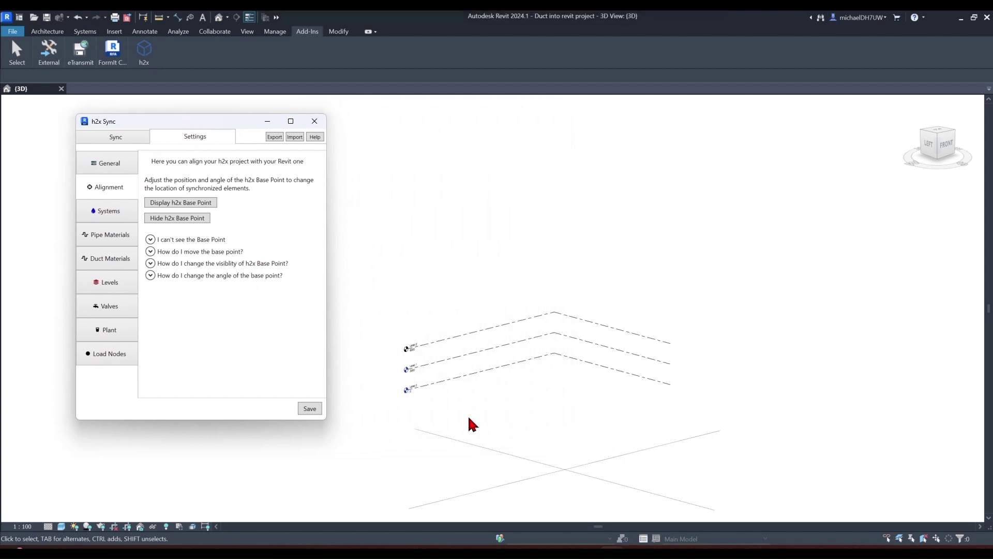
click(543, 553)
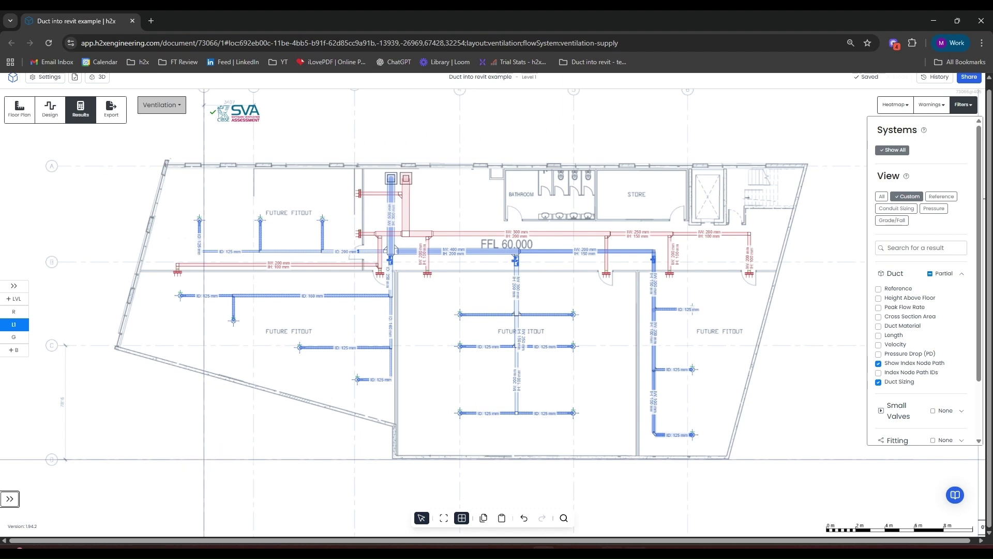
mouse_move(611, 552)
click(608, 523)
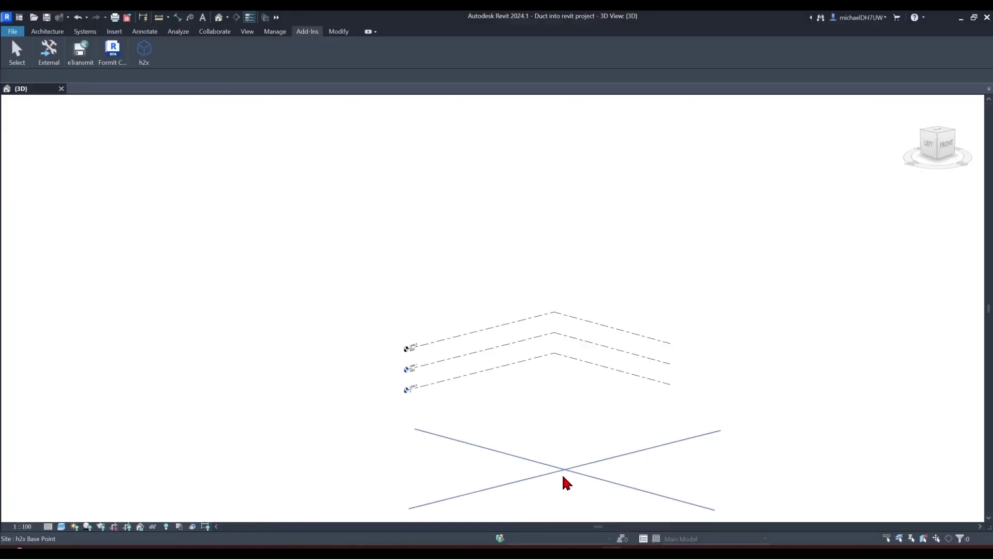
drag(564, 471, 592, 459)
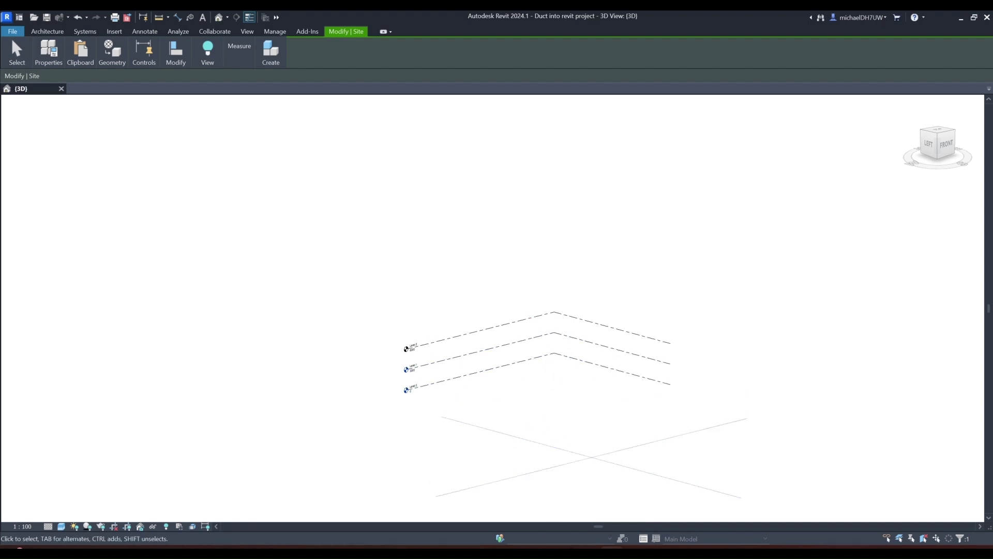
- Bring back the h2x Sync window and review the system and pipe material mappings
mouse_move(611, 551)
click(563, 515)
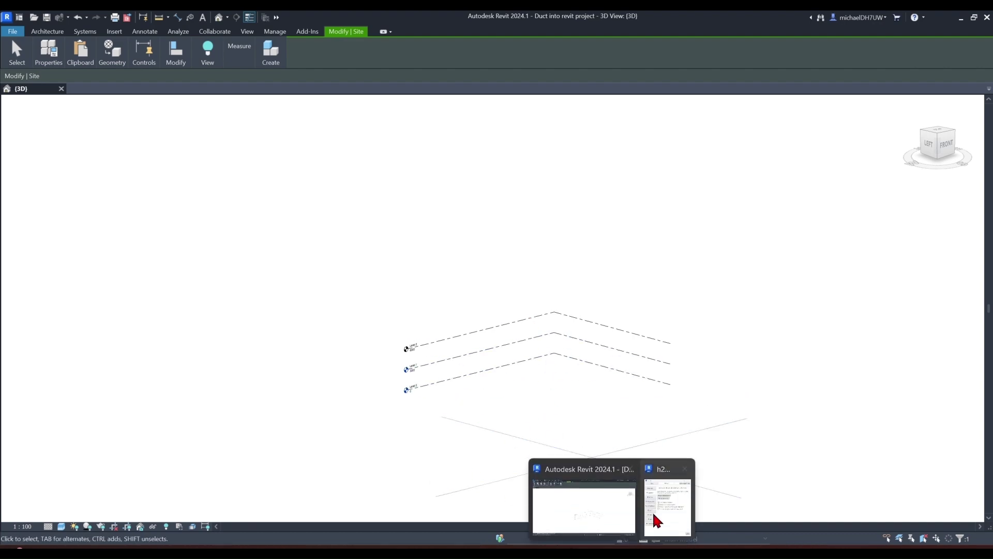
click(653, 513)
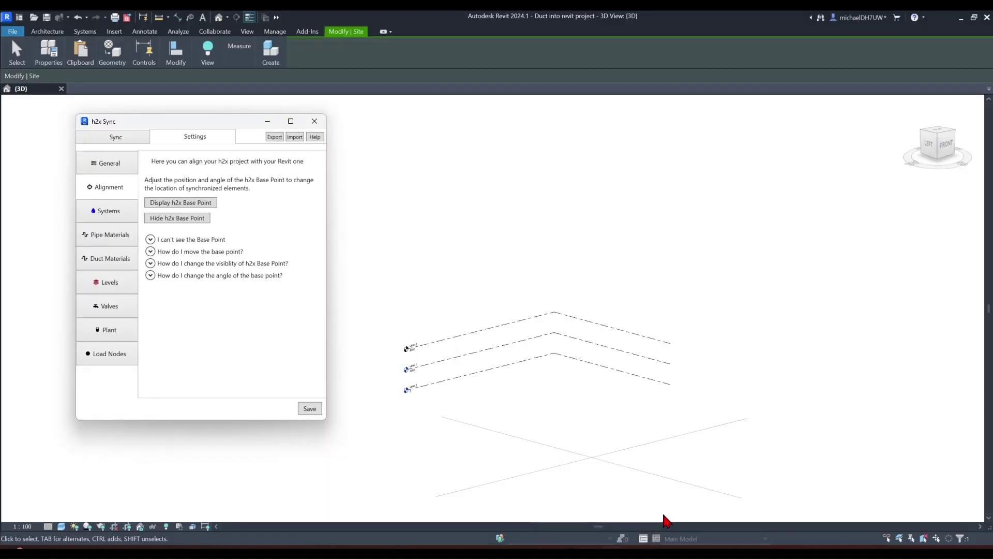
click(115, 214)
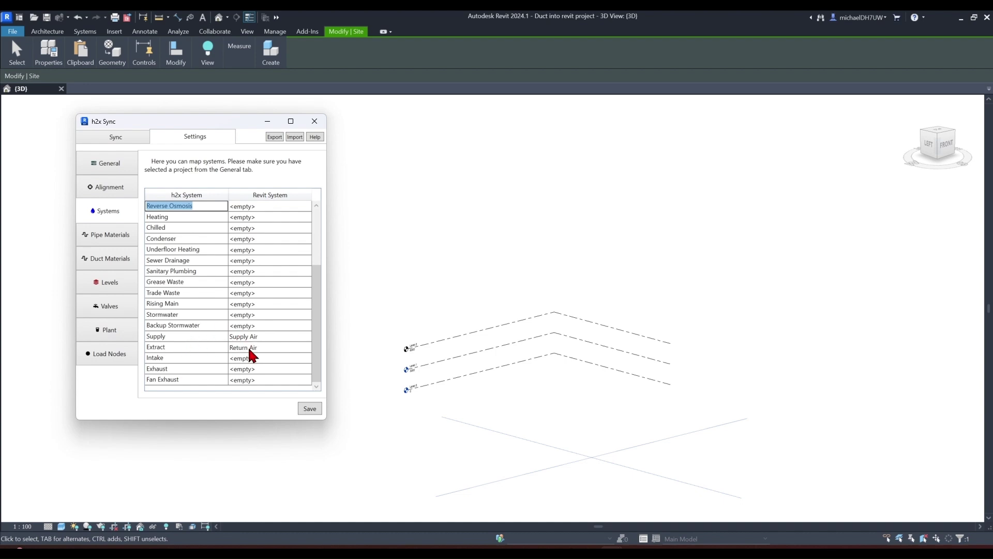
click(96, 243)
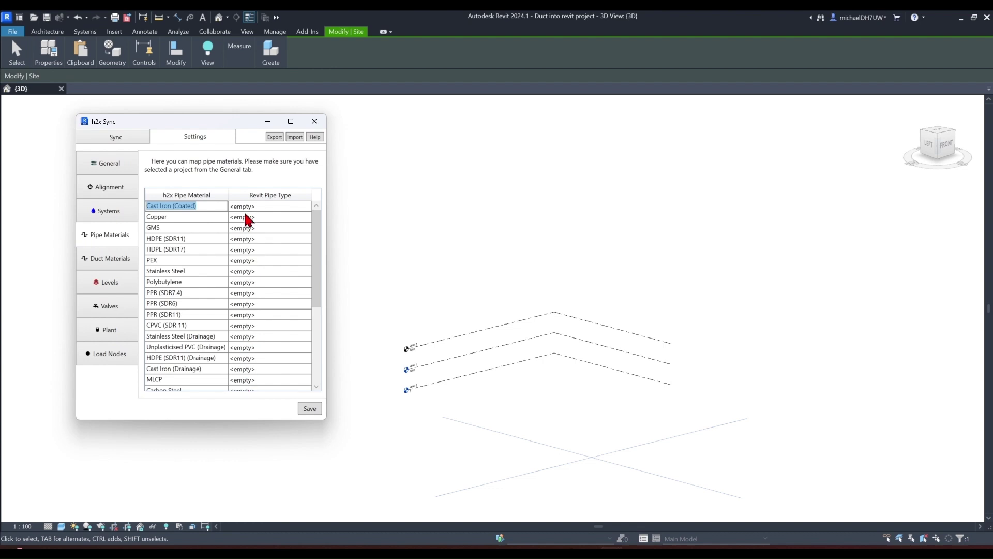
- Review the duct material mappings and the Revit round duct types available for Flexible Duct
click(113, 265)
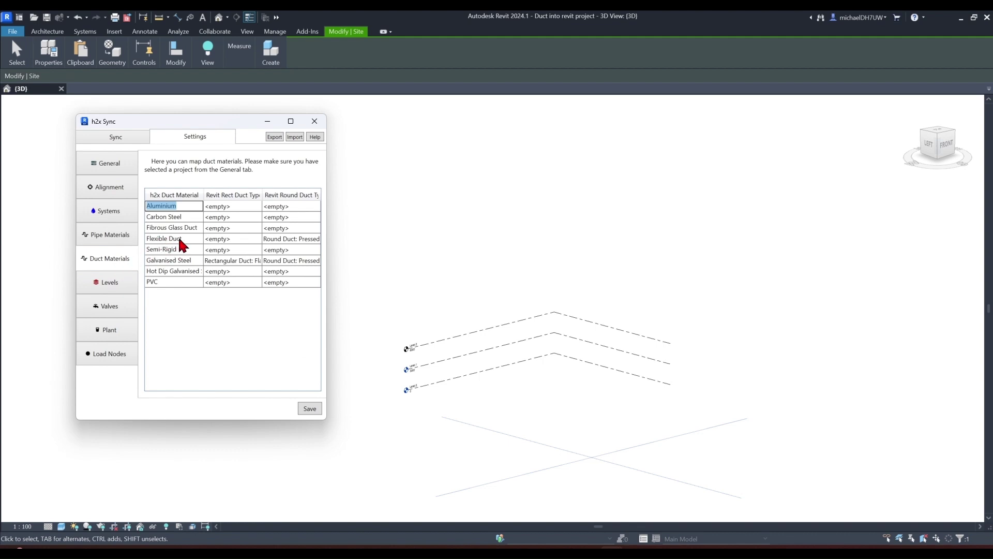
click(305, 239)
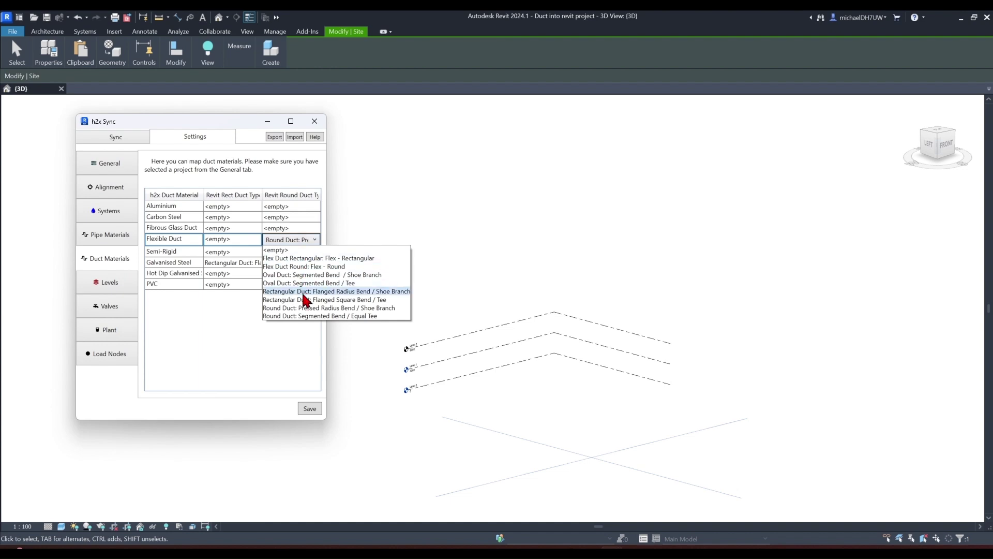
click(201, 327)
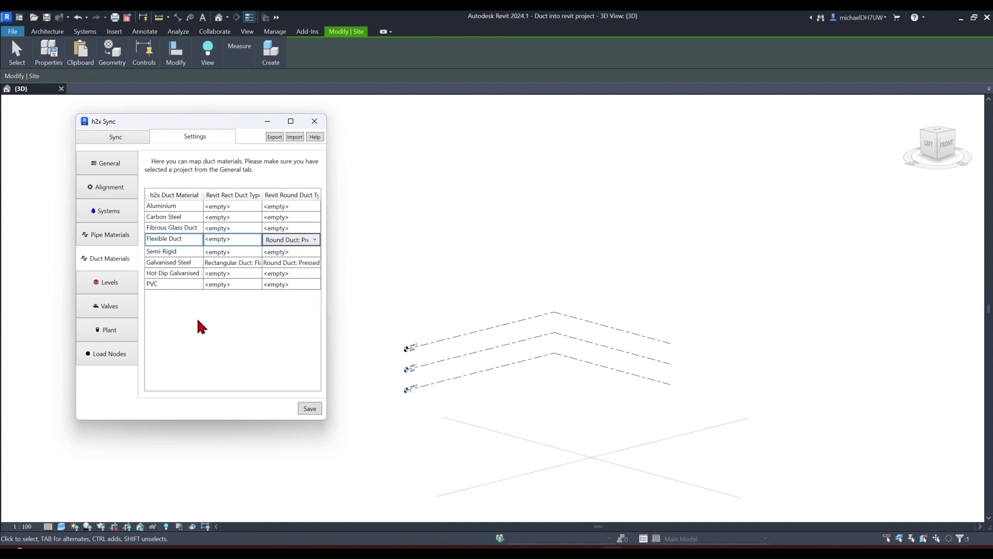
- Review the mappings for levels, valves, plant and load nodes
click(117, 285)
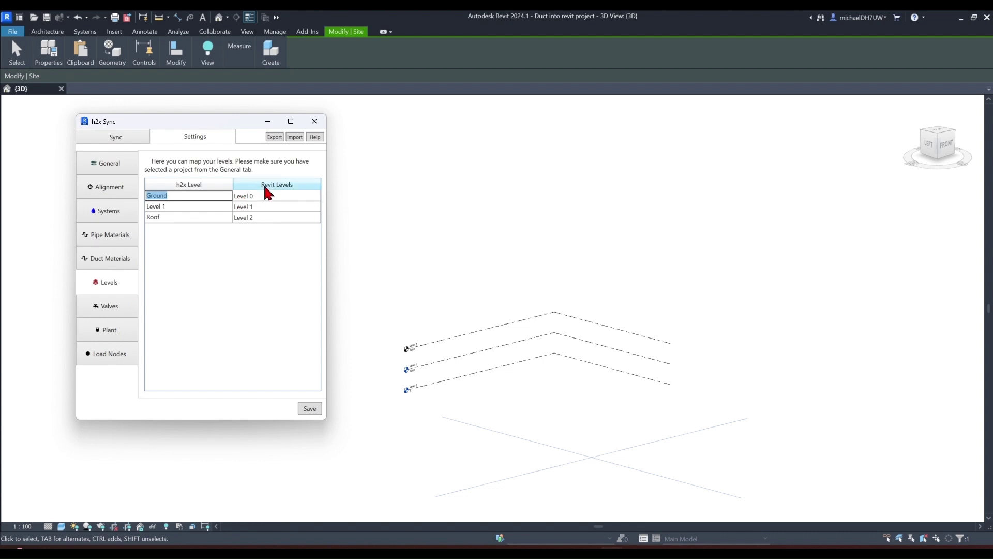
click(115, 306)
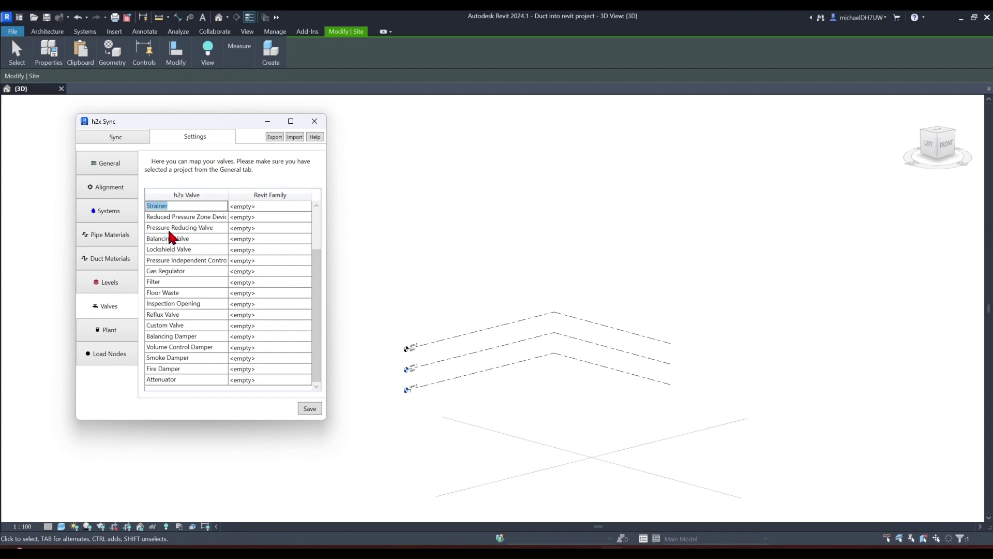
click(99, 329)
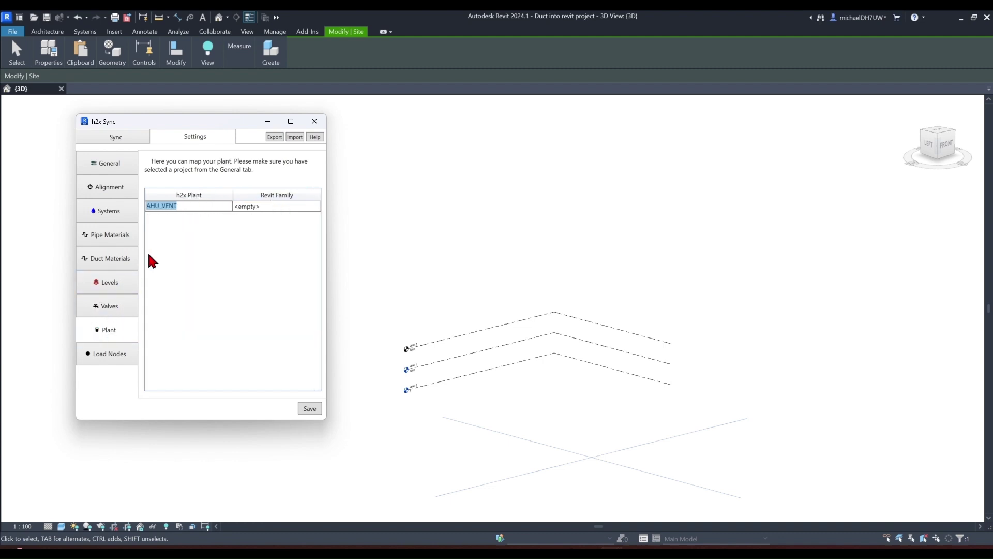
click(85, 355)
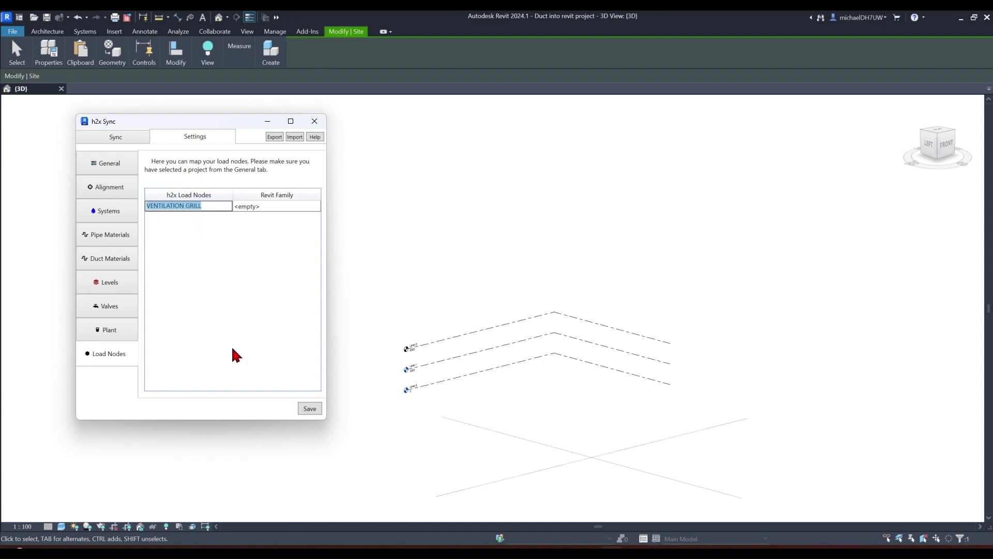
- Save the h2x Sync settings and open the onboarding checklist
click(106, 308)
click(309, 408)
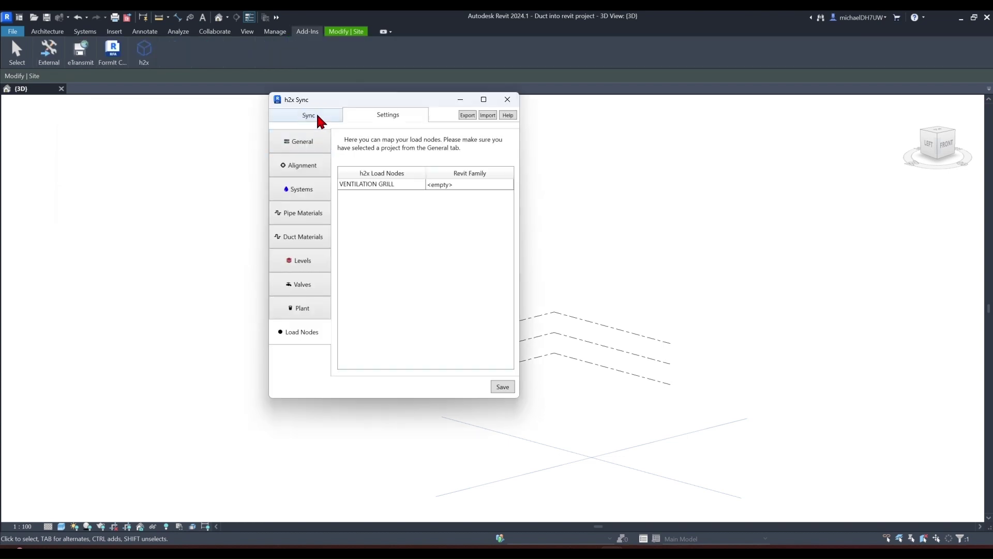
click(318, 119)
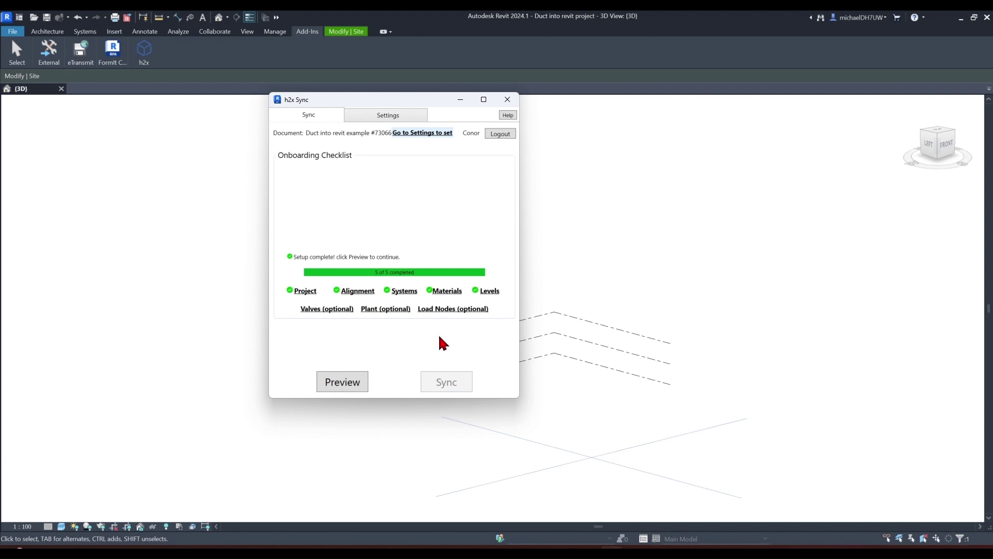
- Preview the h2x changes and sync the duct design into the Revit model
click(363, 385)
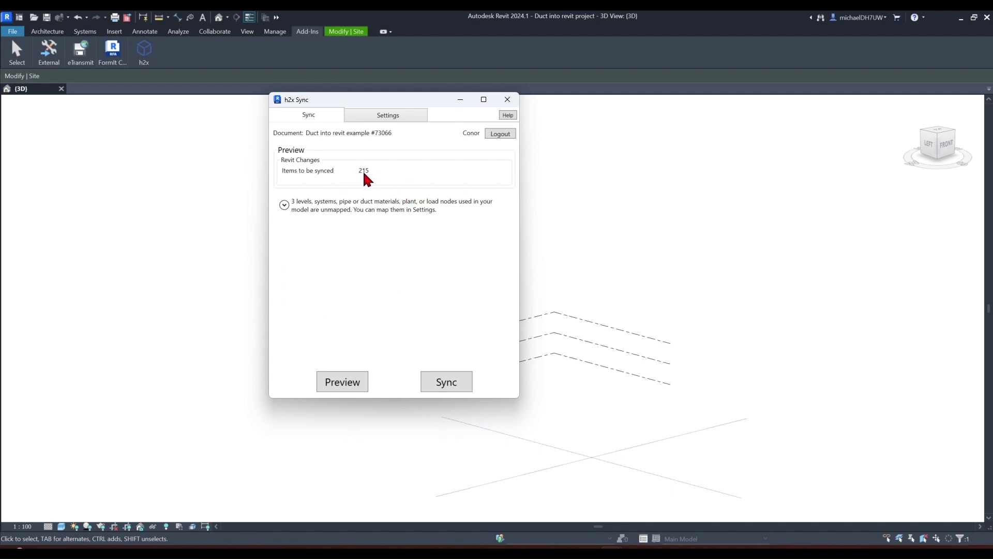
click(438, 383)
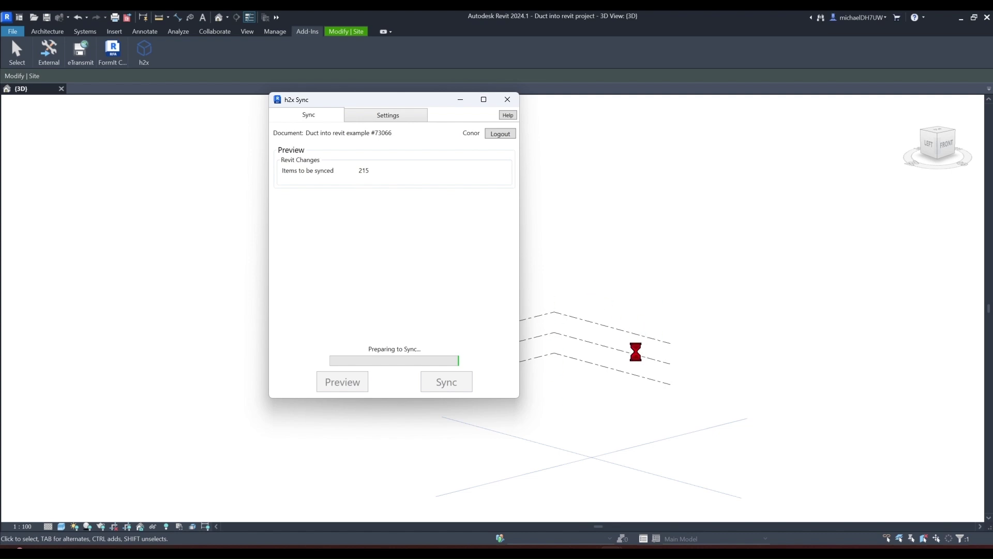
middle_drag(647, 441, 472, 365)
scroll(406, 282, up, 8)
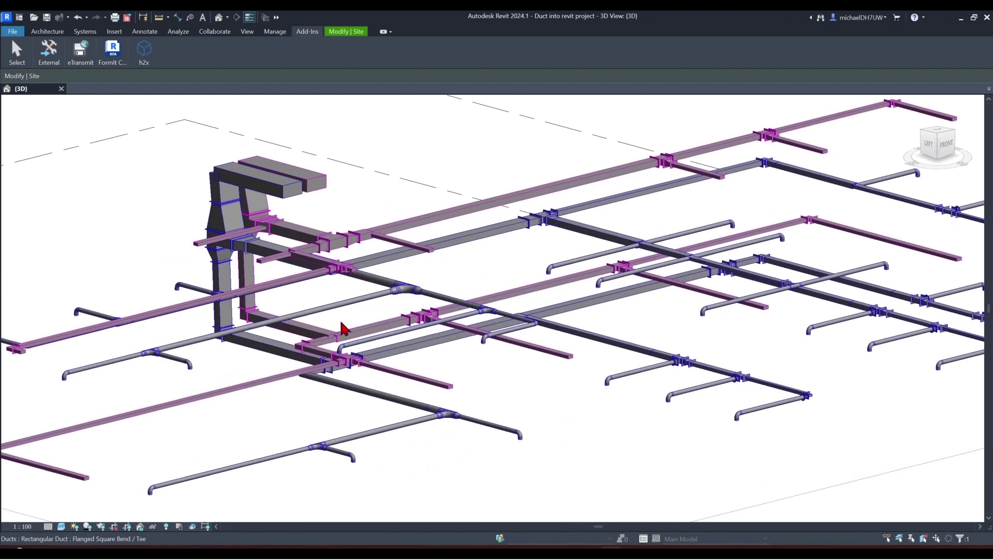
- Examine the properties of a round supply air duct and a rectangular return air duct in the synced model
scroll(311, 305, up, 6)
click(372, 314)
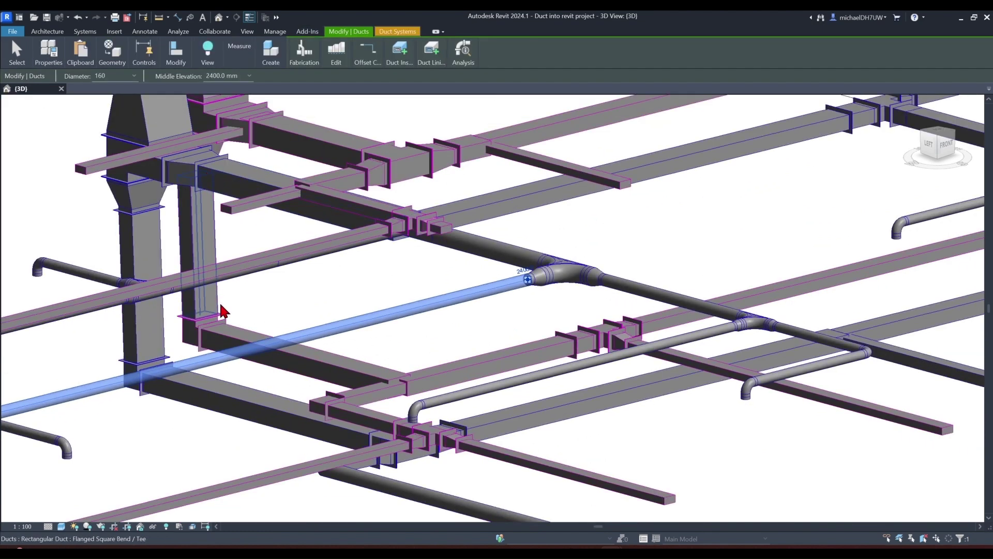
right_click(298, 350)
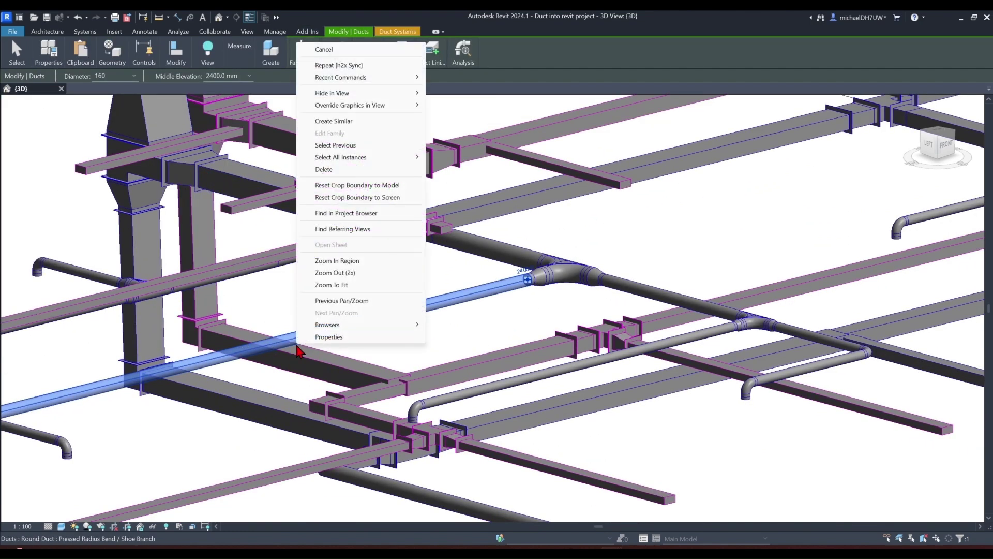
click(329, 337)
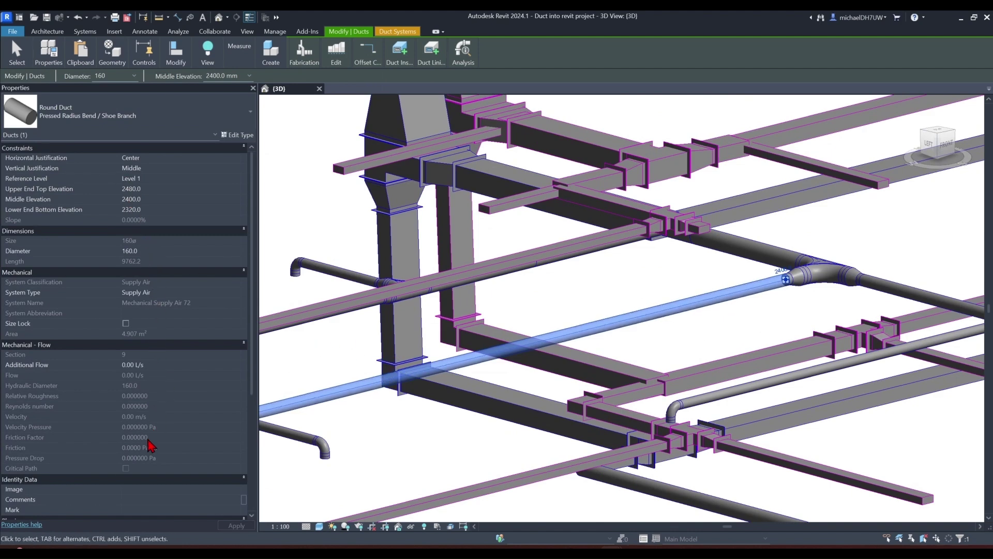
scroll(407, 384, down, 3)
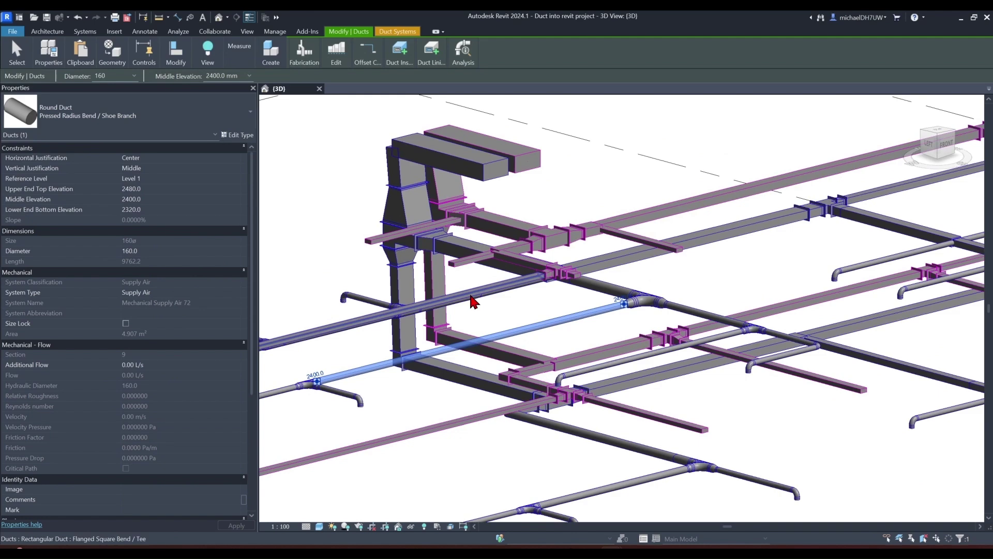
scroll(553, 234, up, 3)
click(560, 260)
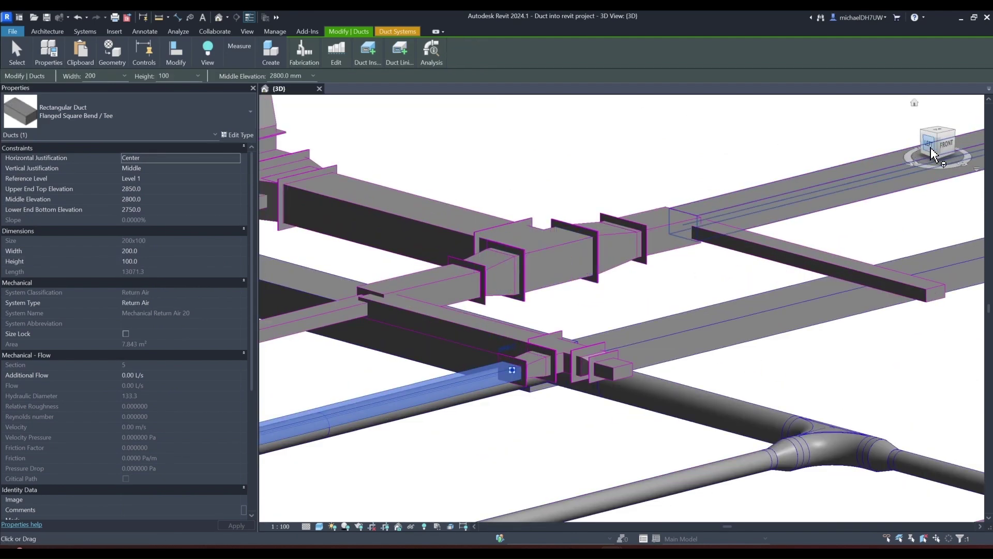
- Inspect the synced ductwork against the levels from the top-front, front, front-right and isometric views
click(948, 142)
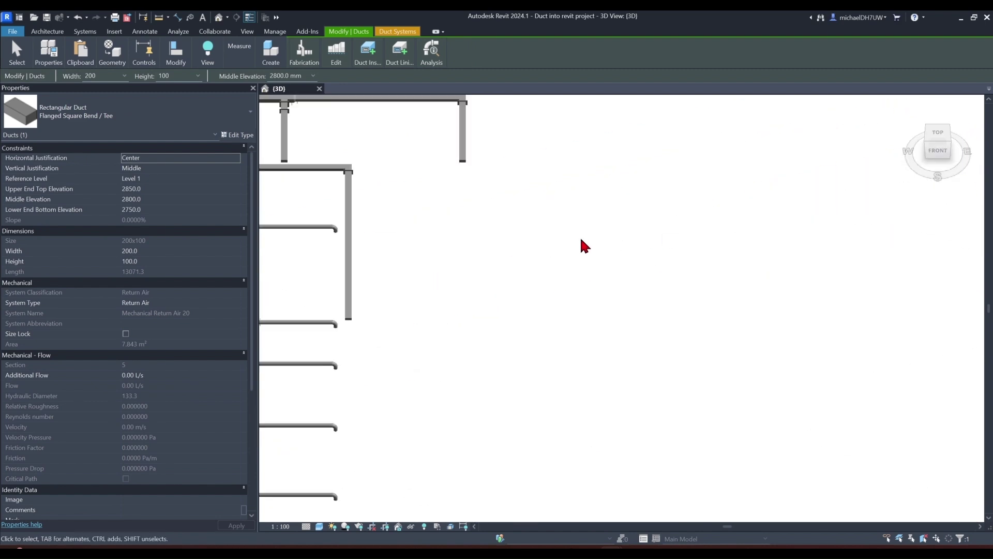
middle_drag(698, 336, 459, 284)
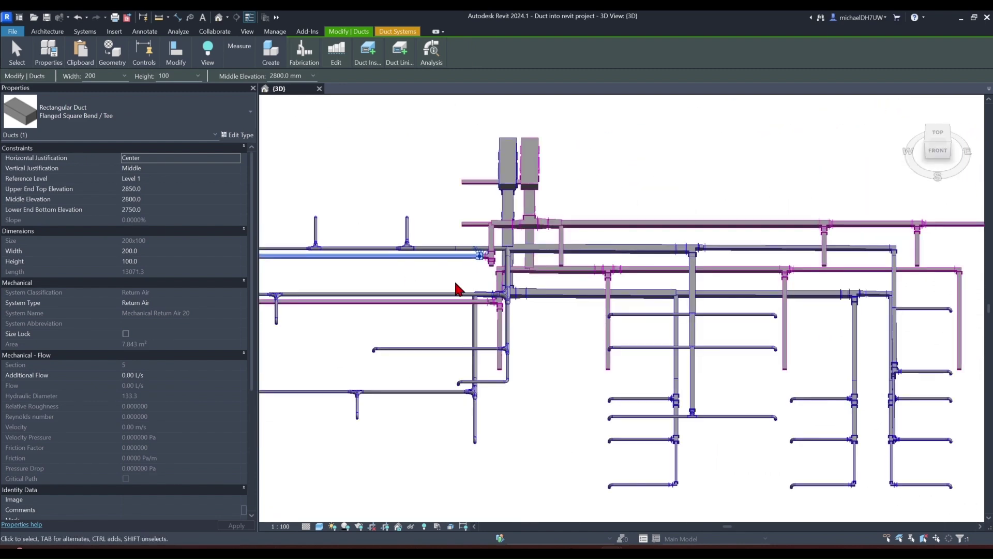
click(940, 153)
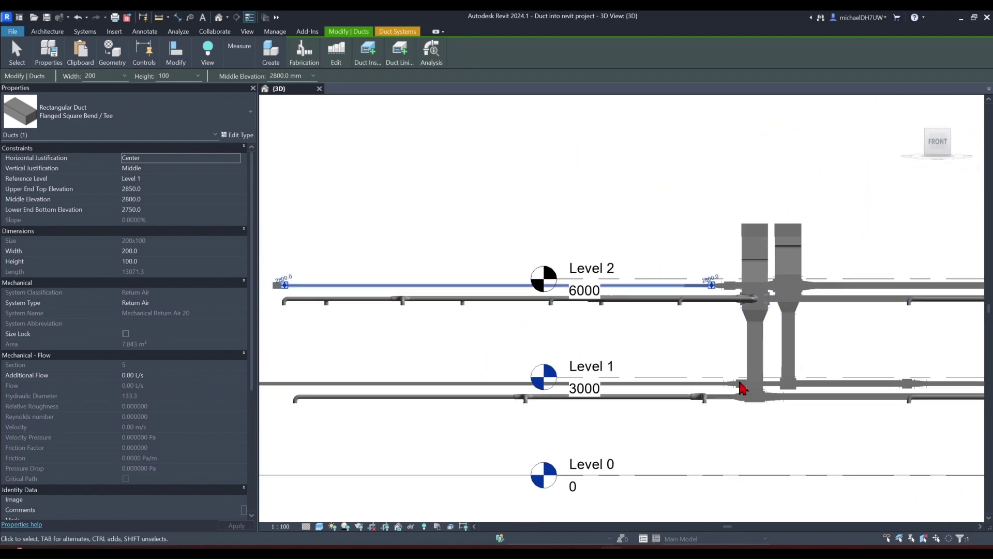
click(955, 144)
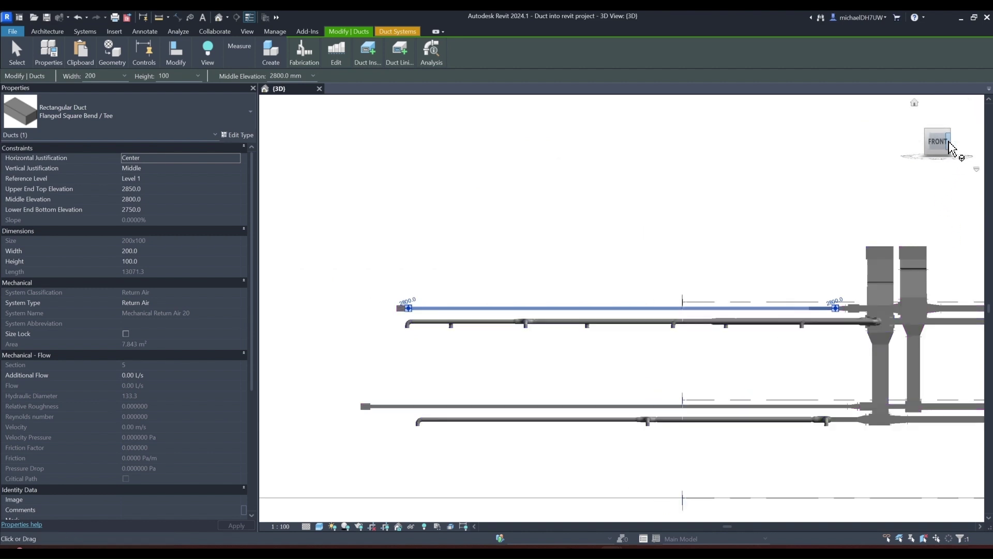
scroll(681, 341, up, 5)
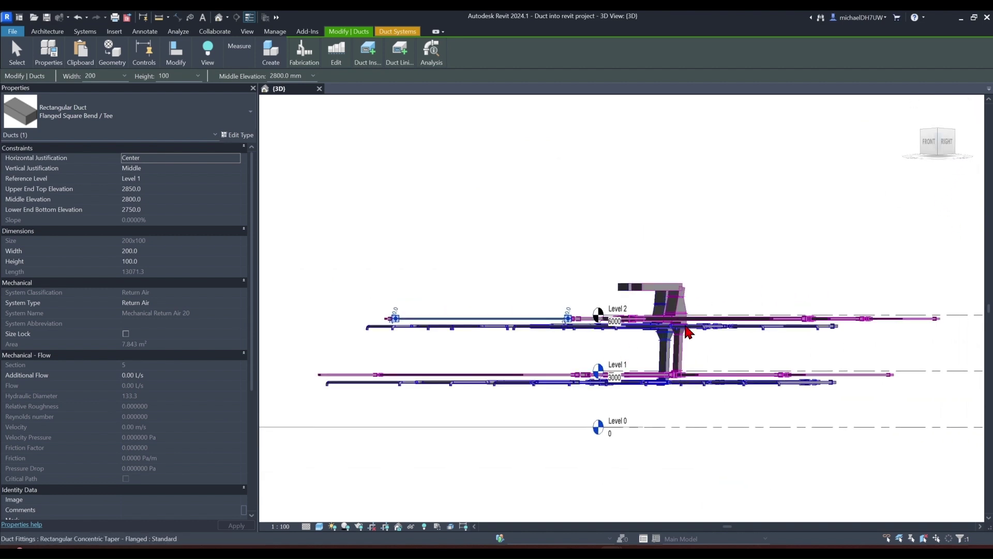
click(937, 129)
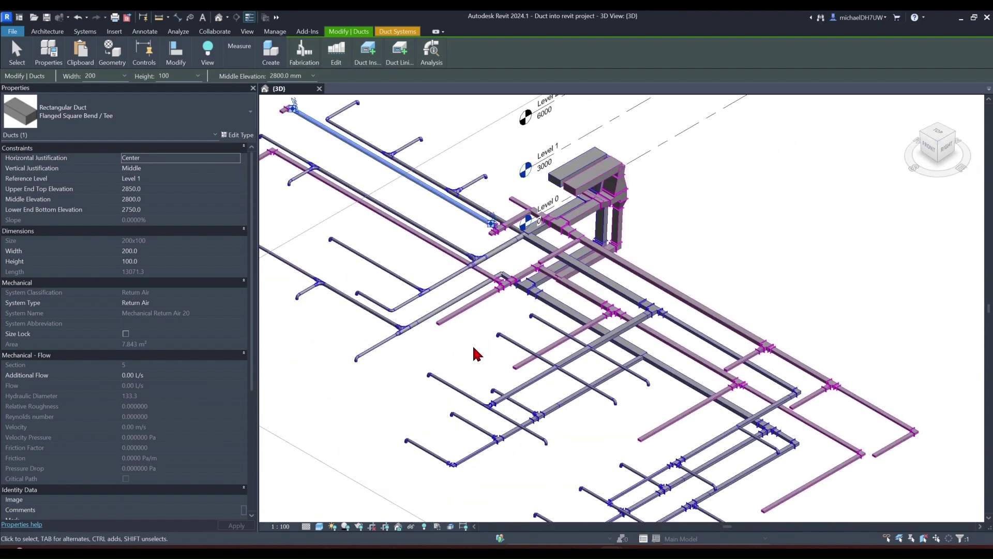
middle_drag(475, 350, 539, 359)
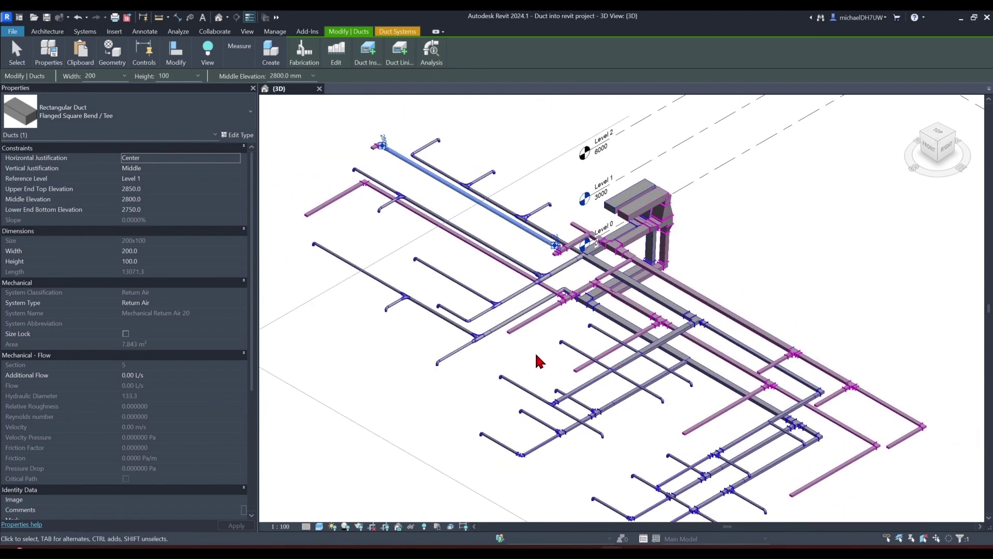